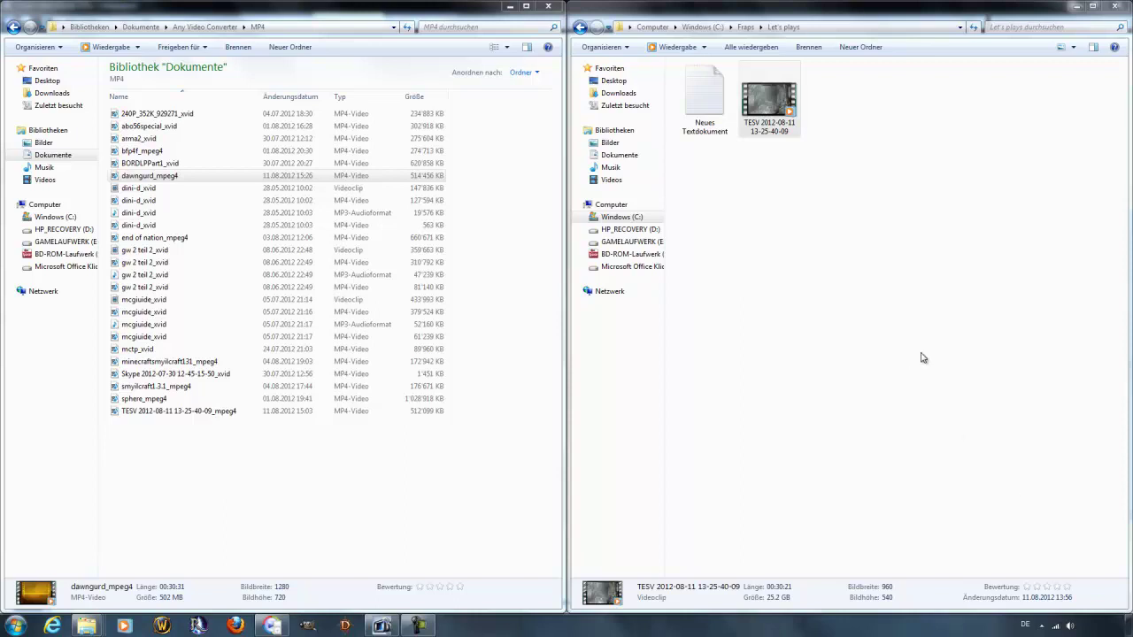
click(770, 99)
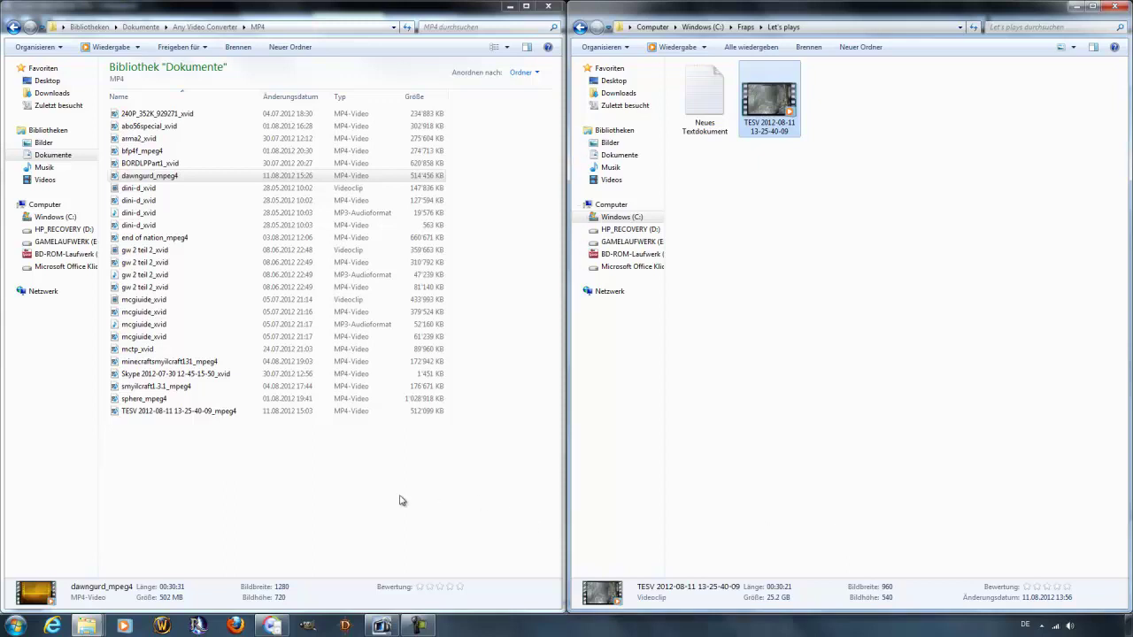
click(382, 625)
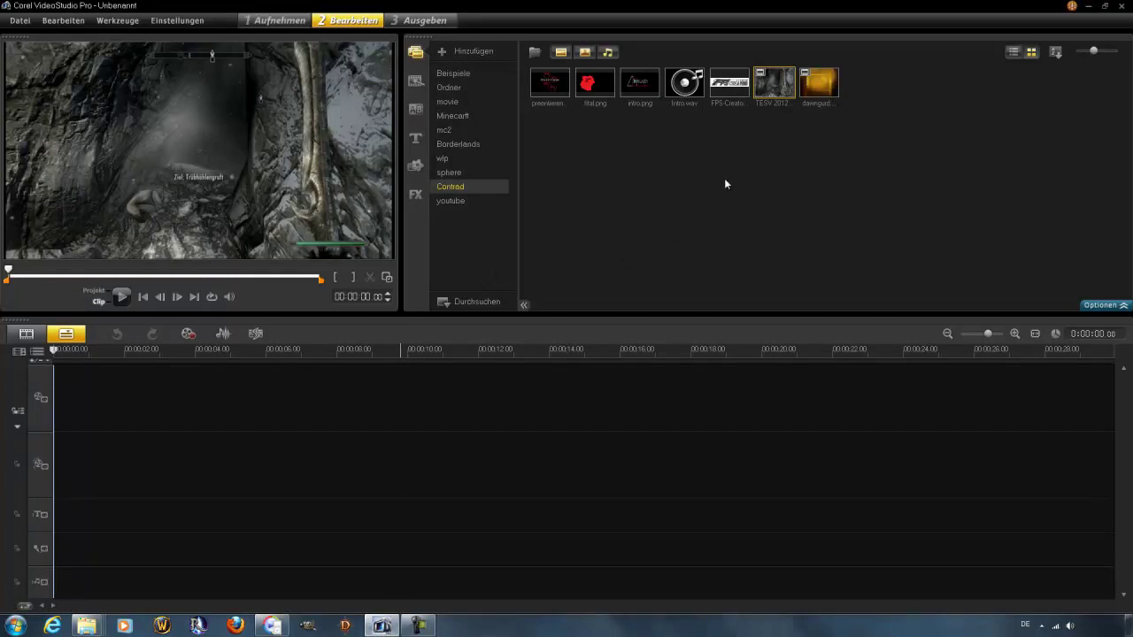
click(1087, 6)
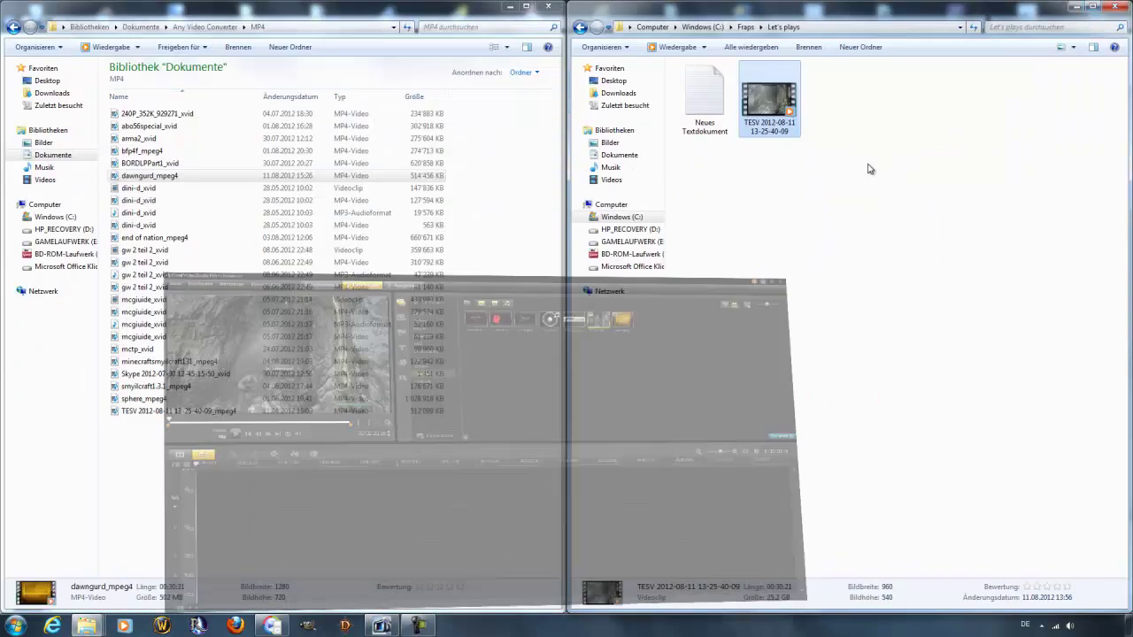
click(787, 214)
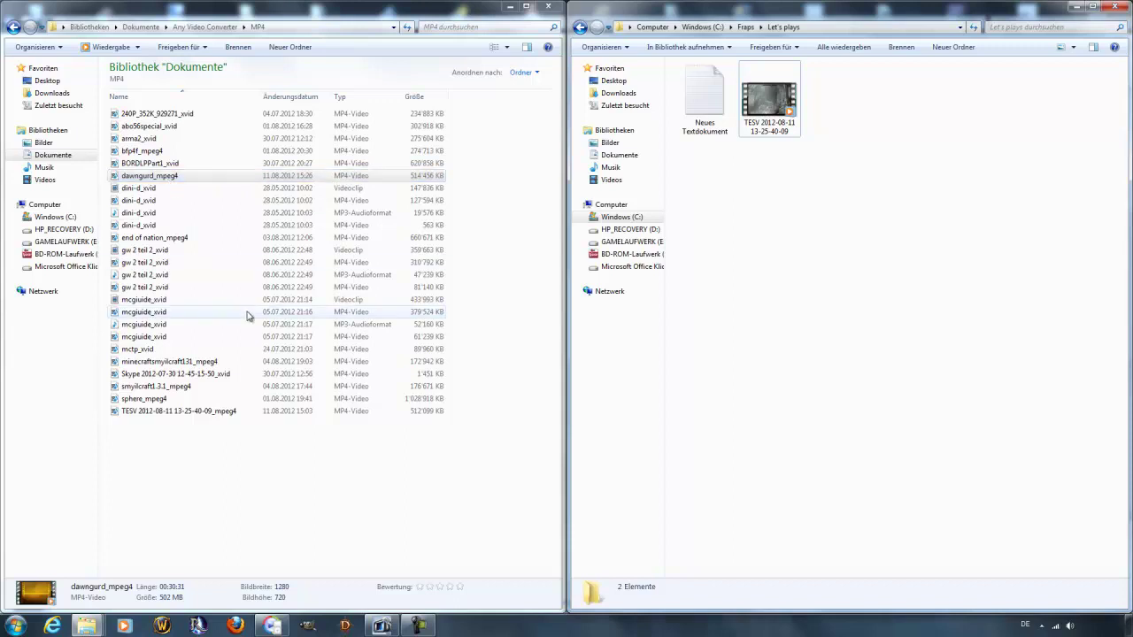
Check the dawngurd clip's Eigenschaften in Videos, cancel, then return to the MP4 folder window
mouse_move(89, 624)
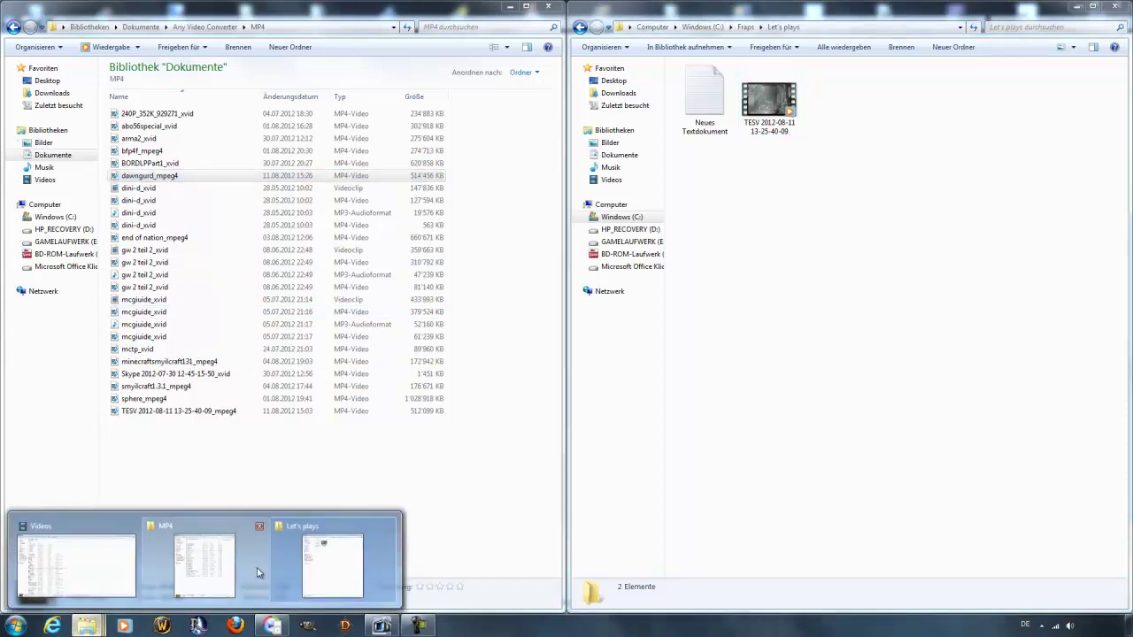
mouse_move(354, 553)
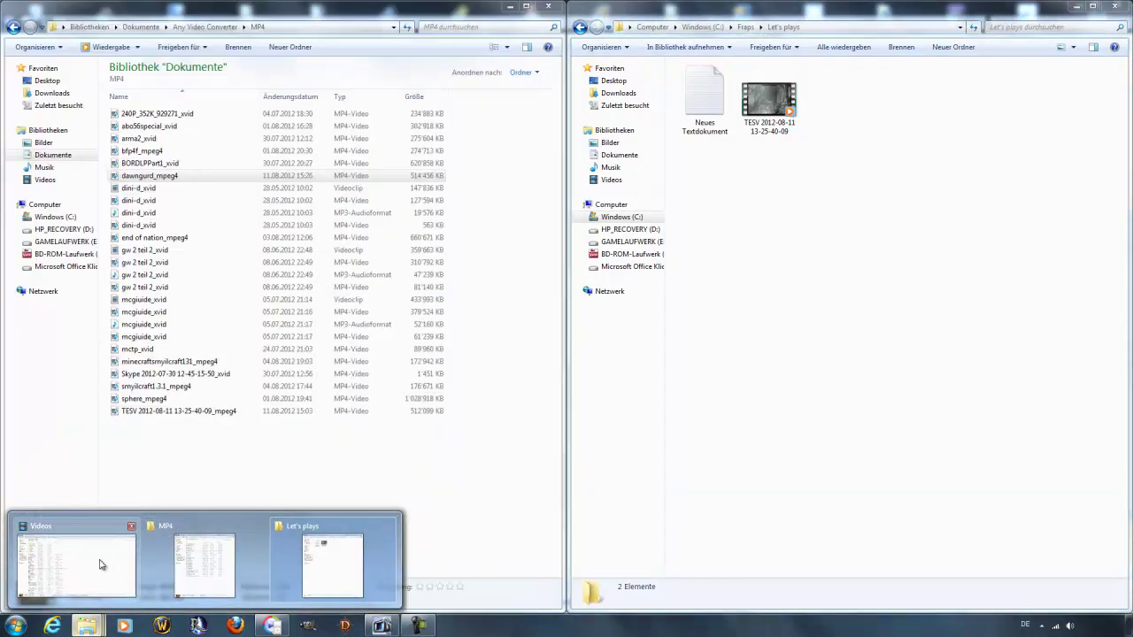
click(99, 565)
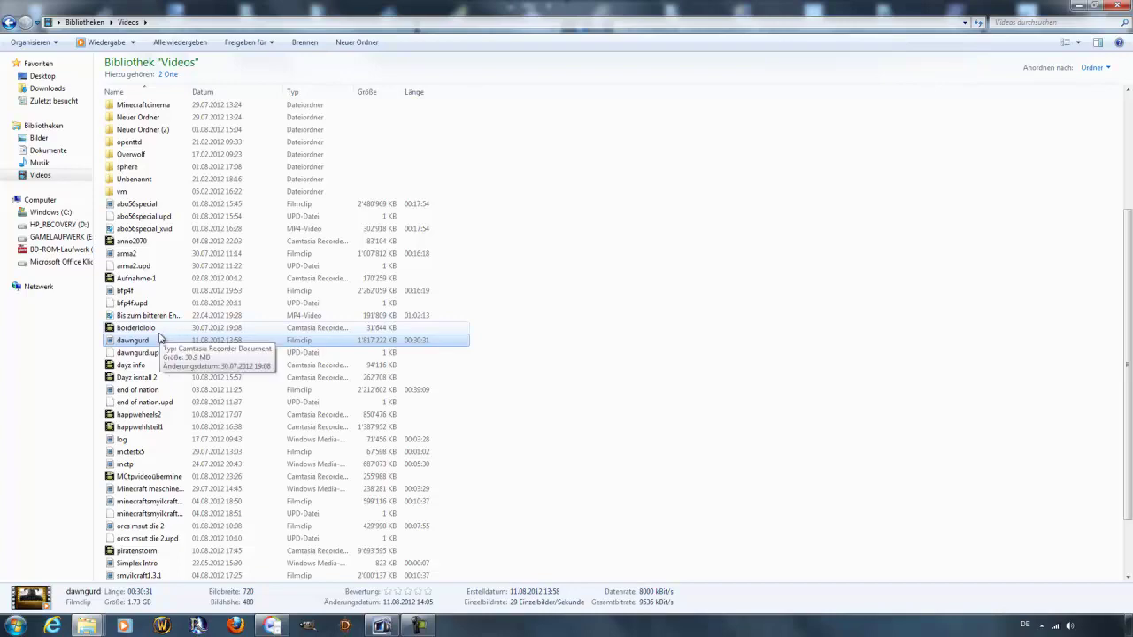
right_click(144, 343)
click(188, 335)
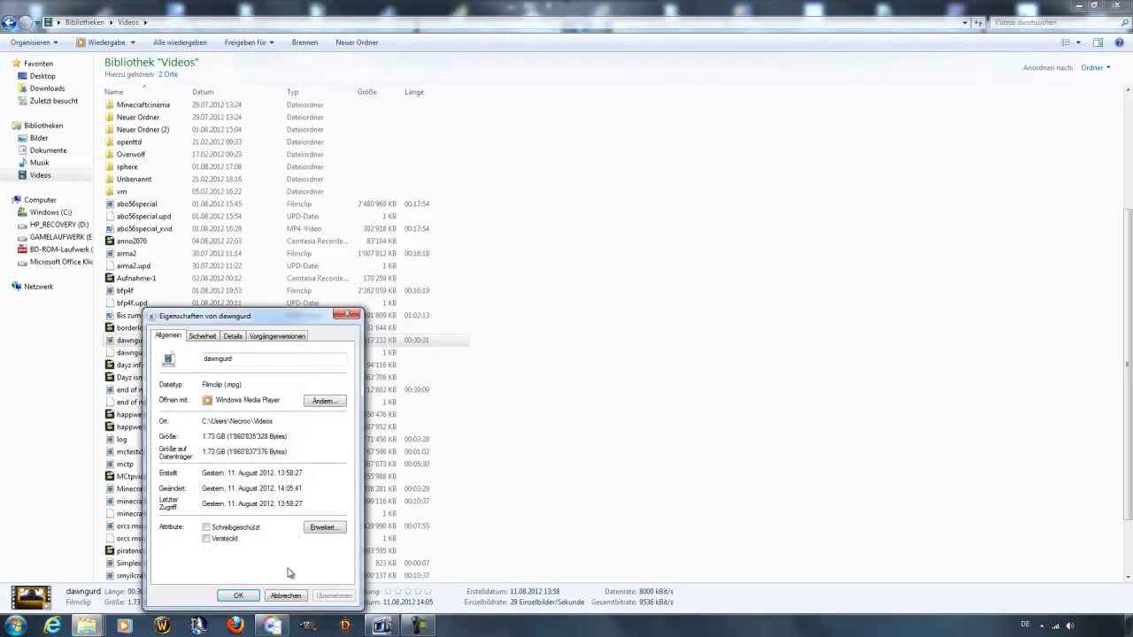
click(284, 596)
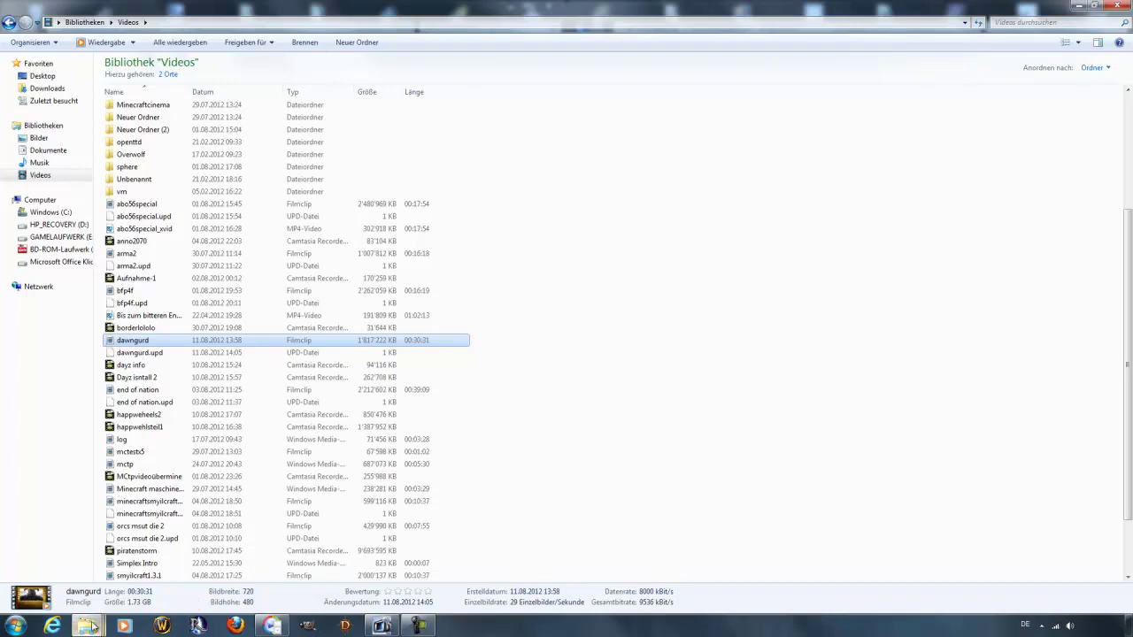
mouse_move(86, 626)
click(208, 554)
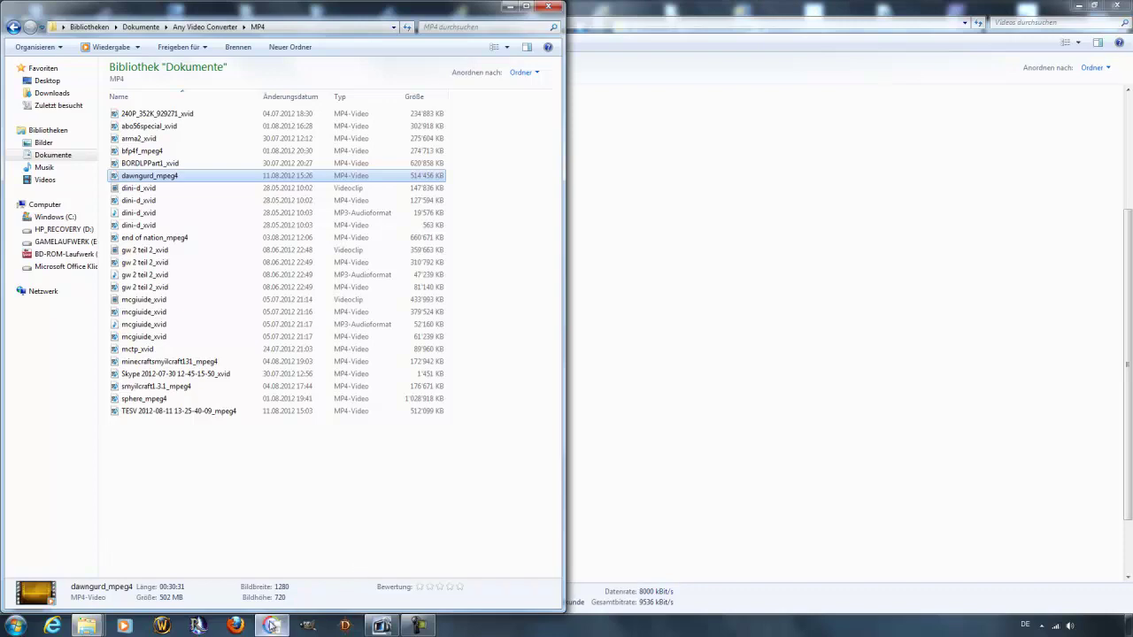
Restore and reposition Any Video Converter, open the Let's plays window, then refocus the converter
click(287, 606)
drag(274, 147, 486, 150)
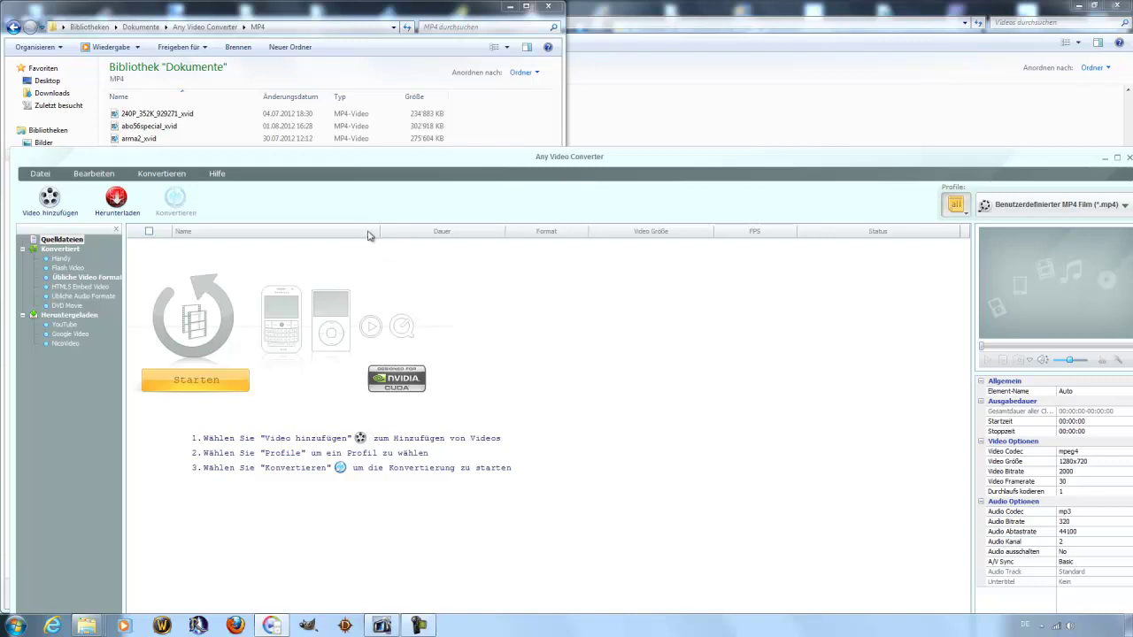
drag(425, 163, 371, 163)
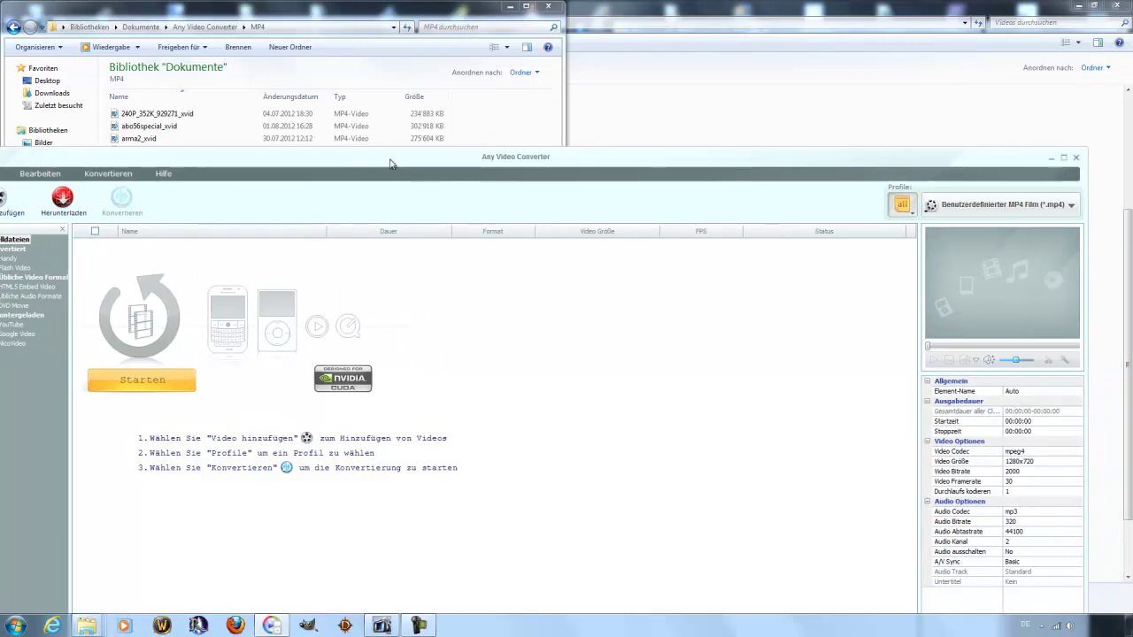
click(609, 18)
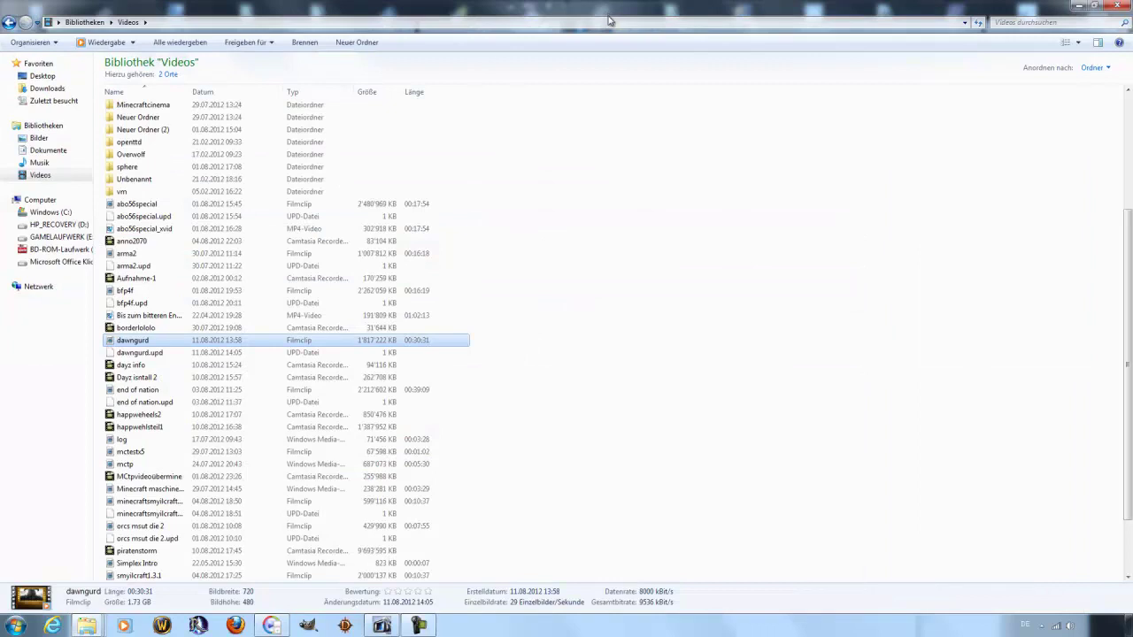
click(87, 626)
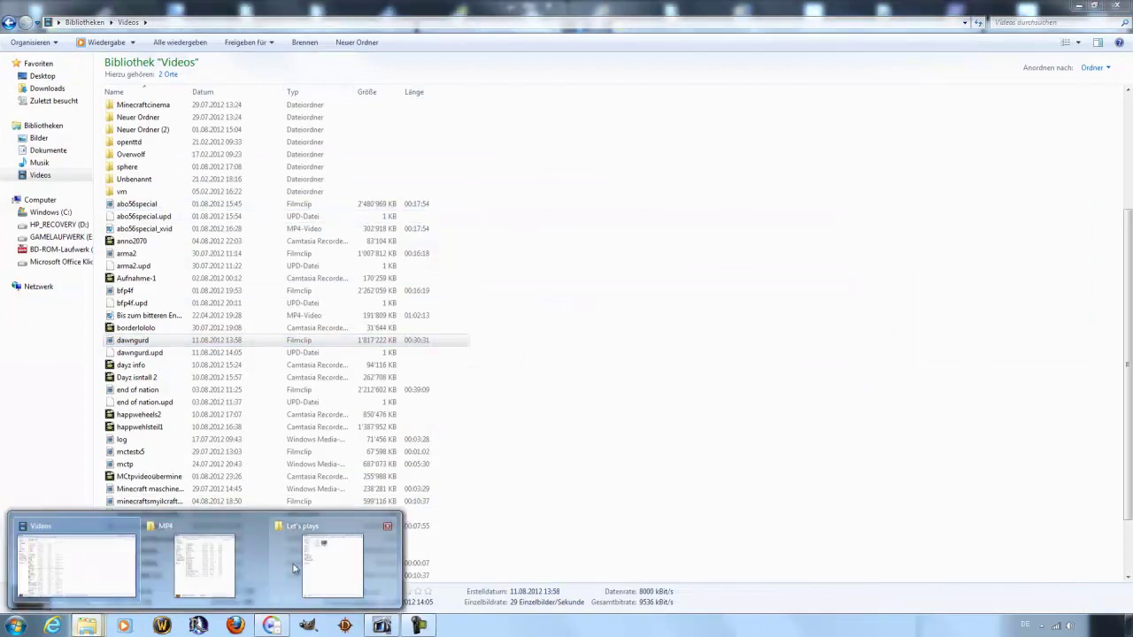
click(317, 550)
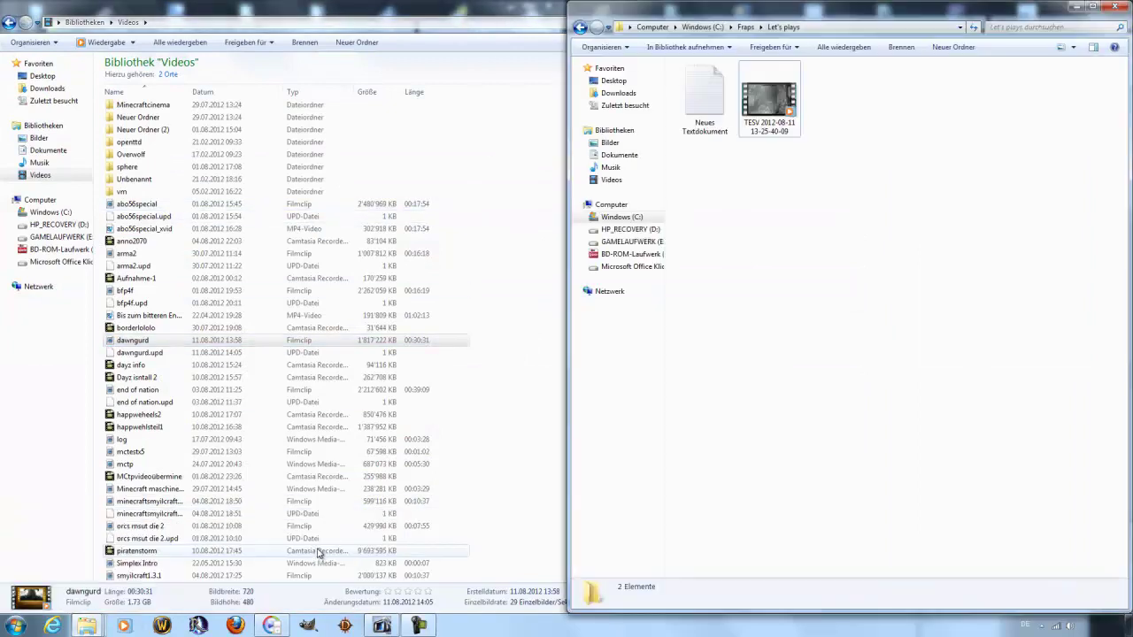
click(346, 625)
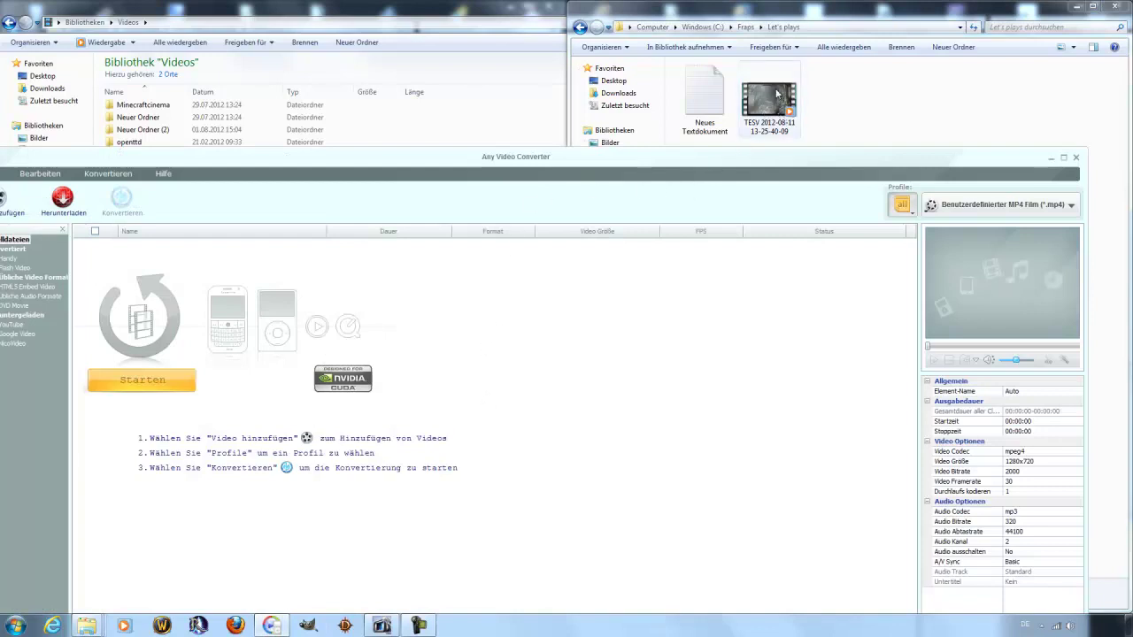
mouse_move(777, 94)
mouse_down()
mouse_move(458, 368)
mouse_move(233, 336)
mouse_up()
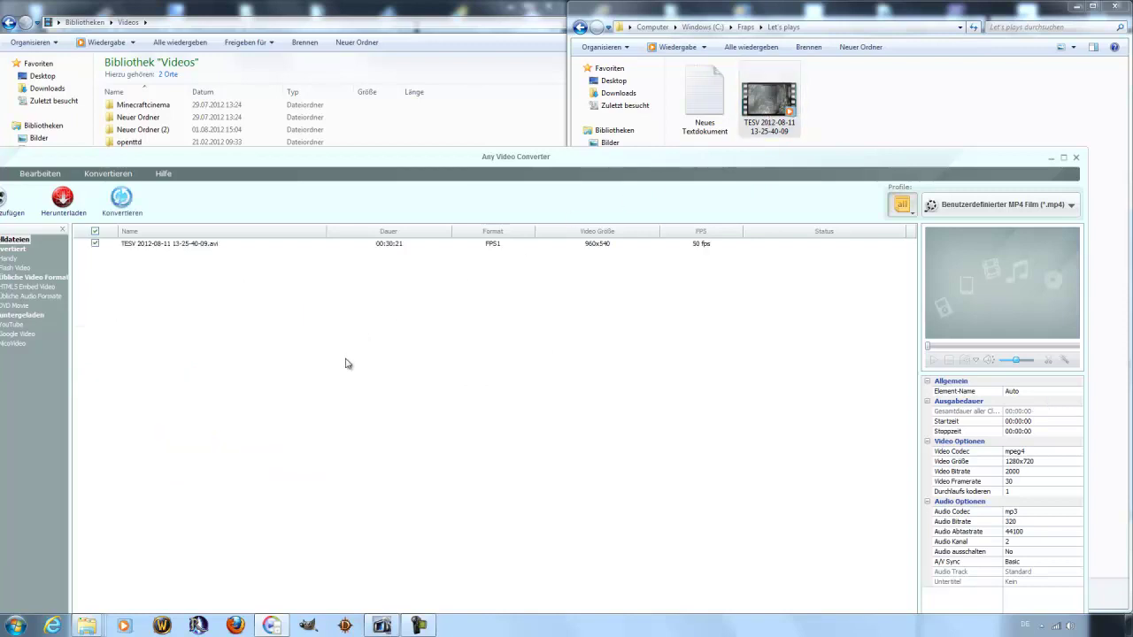
click(251, 246)
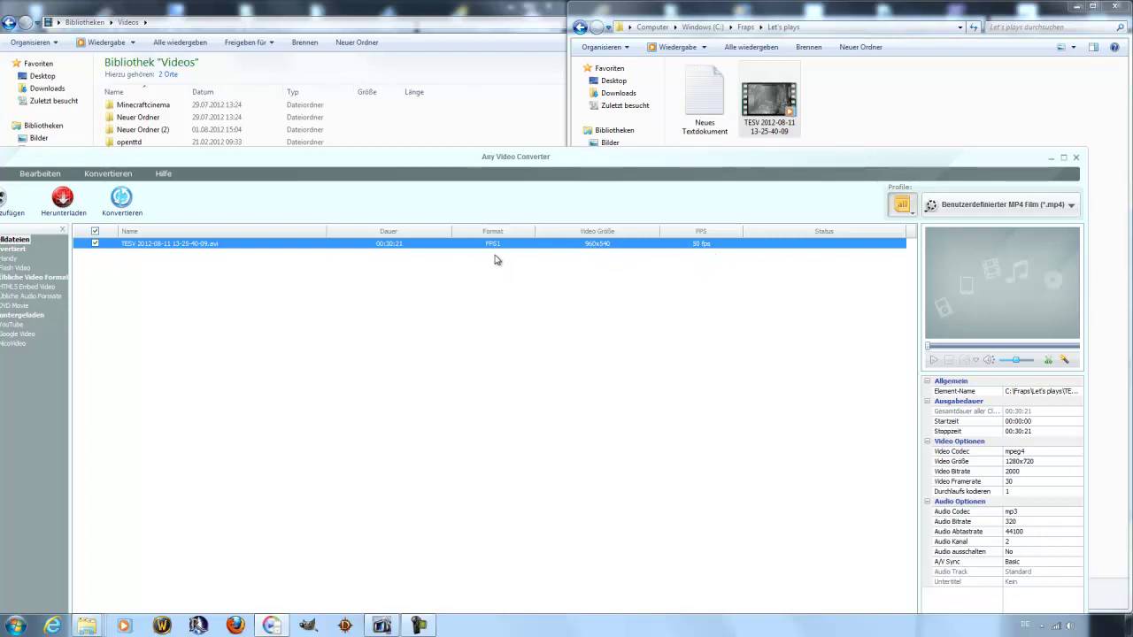
drag(452, 166, 479, 150)
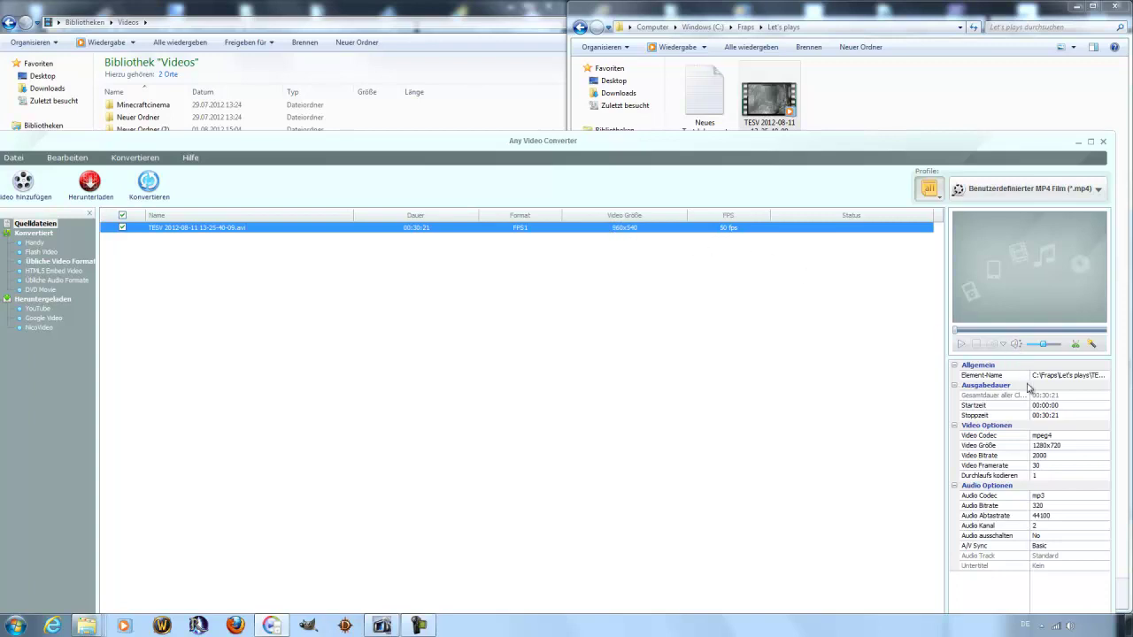
click(1051, 195)
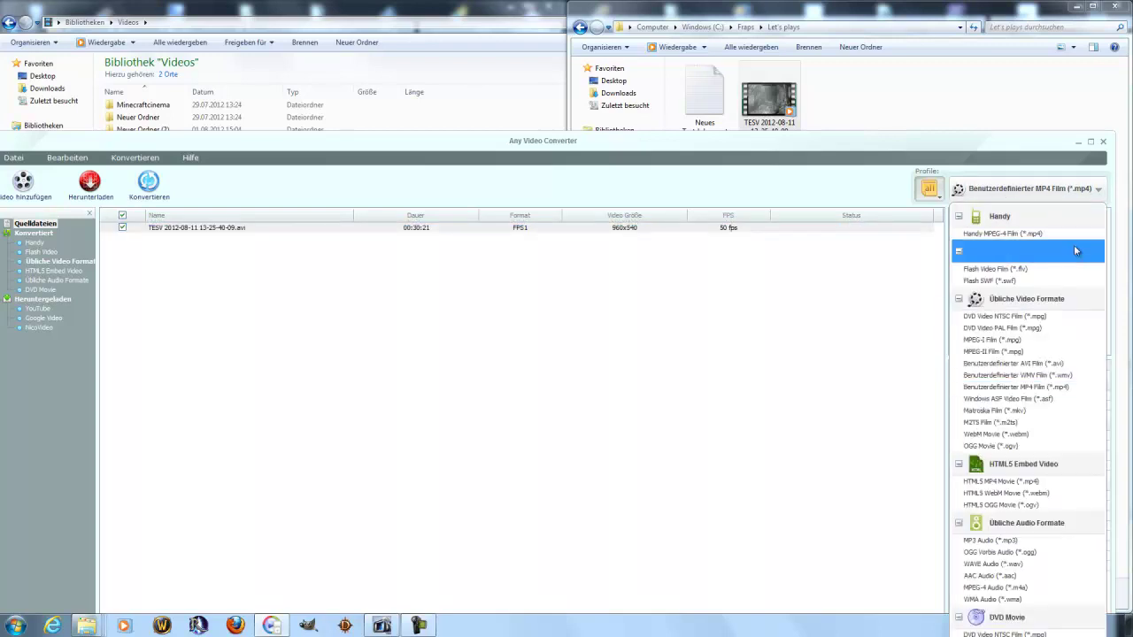
Keep the Benutzerdefinierter MP4 Film profile and open the Video Größe resolution list
click(1078, 387)
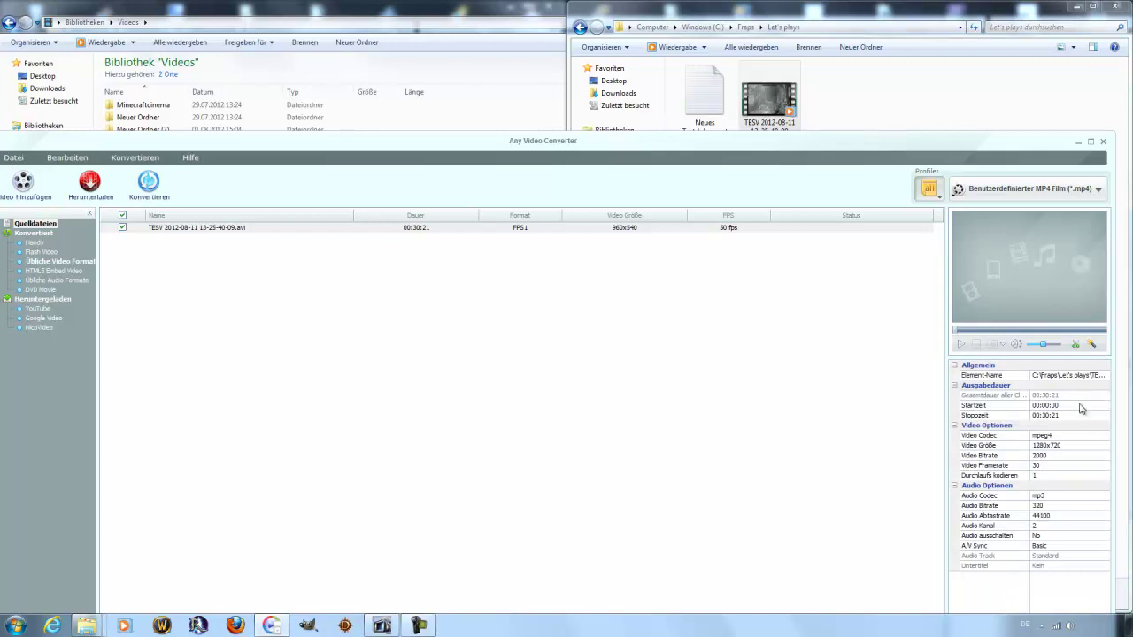
click(1072, 445)
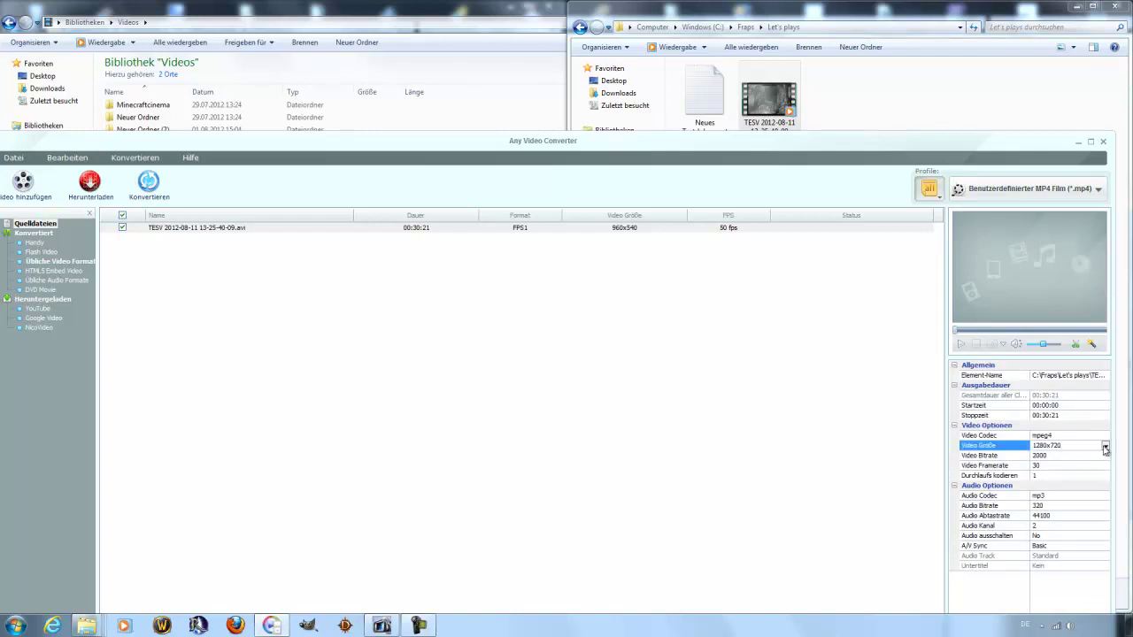
click(1105, 448)
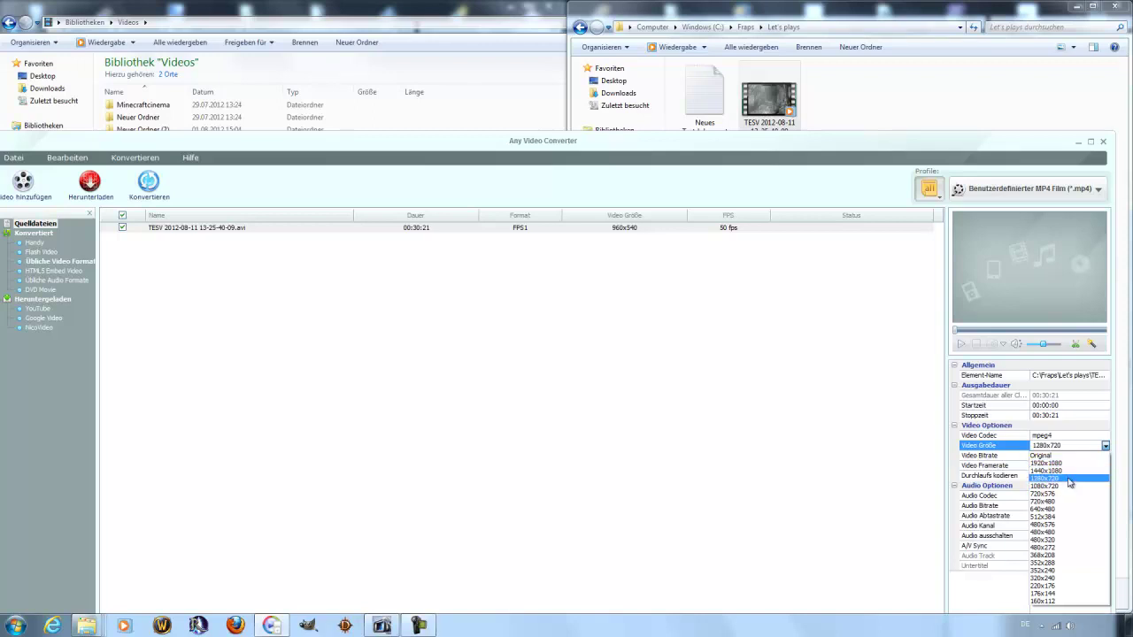
Keep 1280x720 resolution, check the 2000 video bitrate, and keep 30 fps frame rate
click(1069, 480)
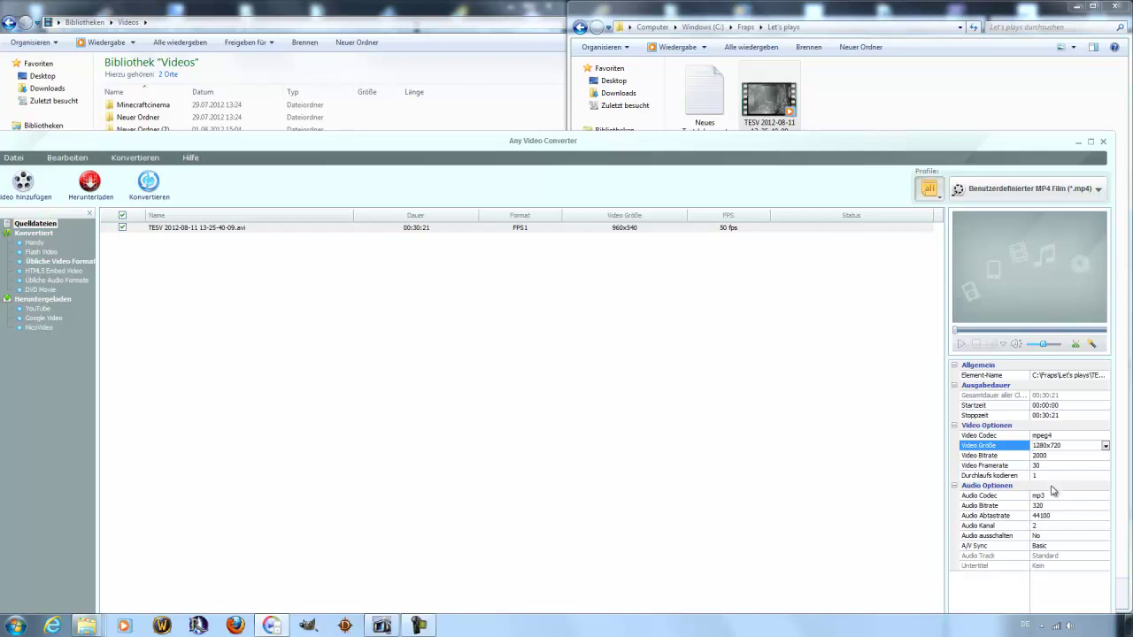
click(1042, 455)
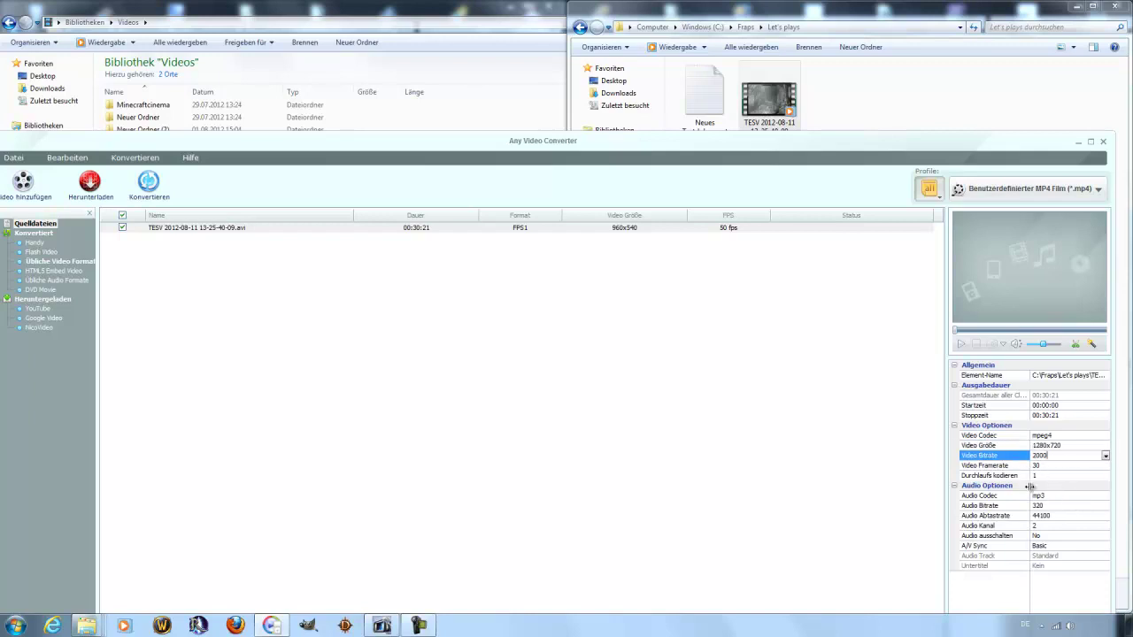
click(1049, 464)
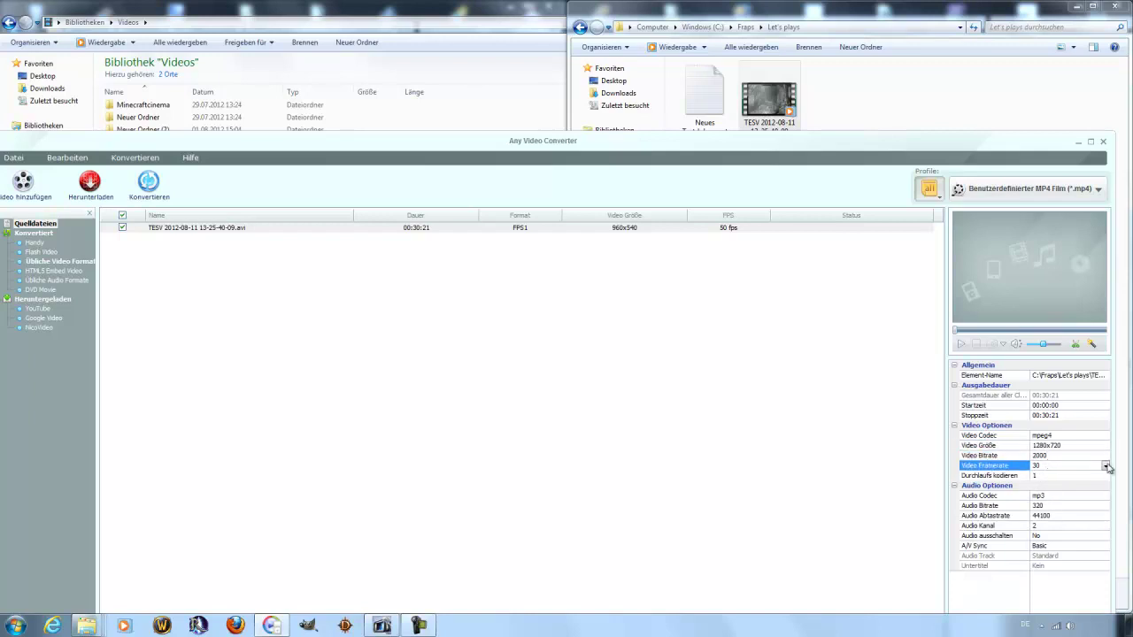
click(1105, 466)
click(1105, 466)
click(1106, 466)
click(1043, 555)
Keep a single encoding pass and select the audio codec setting
click(1044, 478)
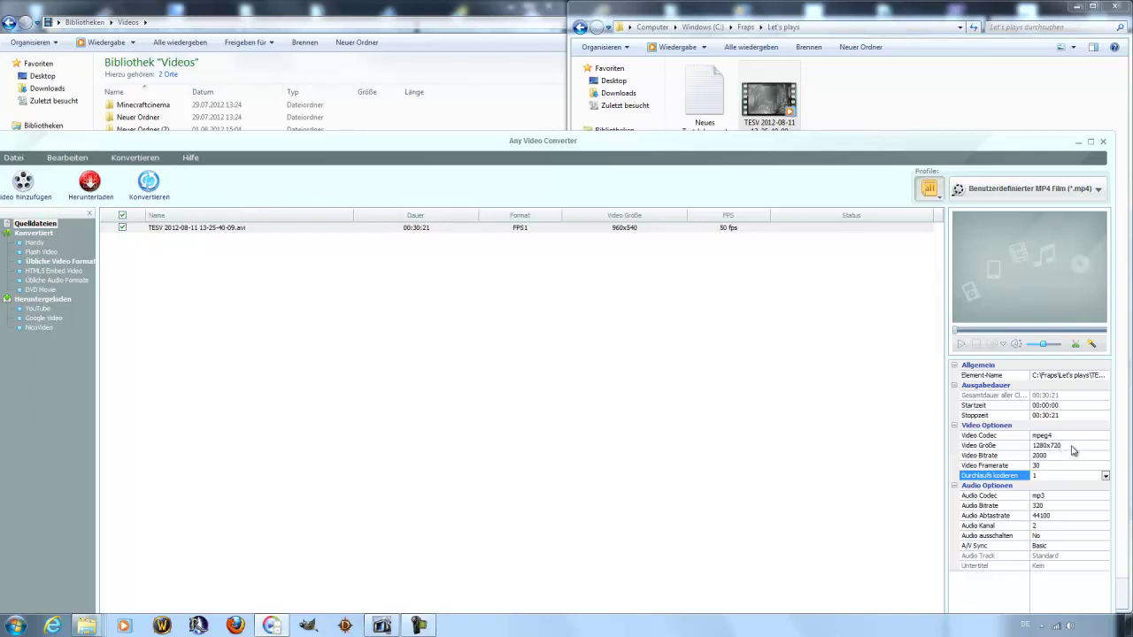
click(1105, 476)
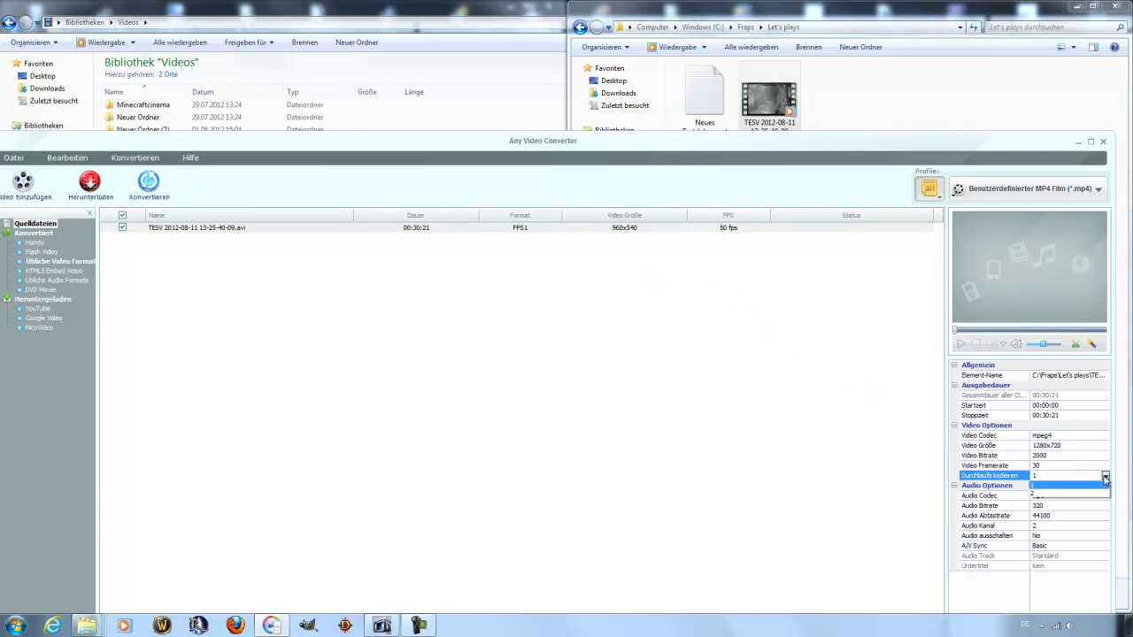
click(1095, 486)
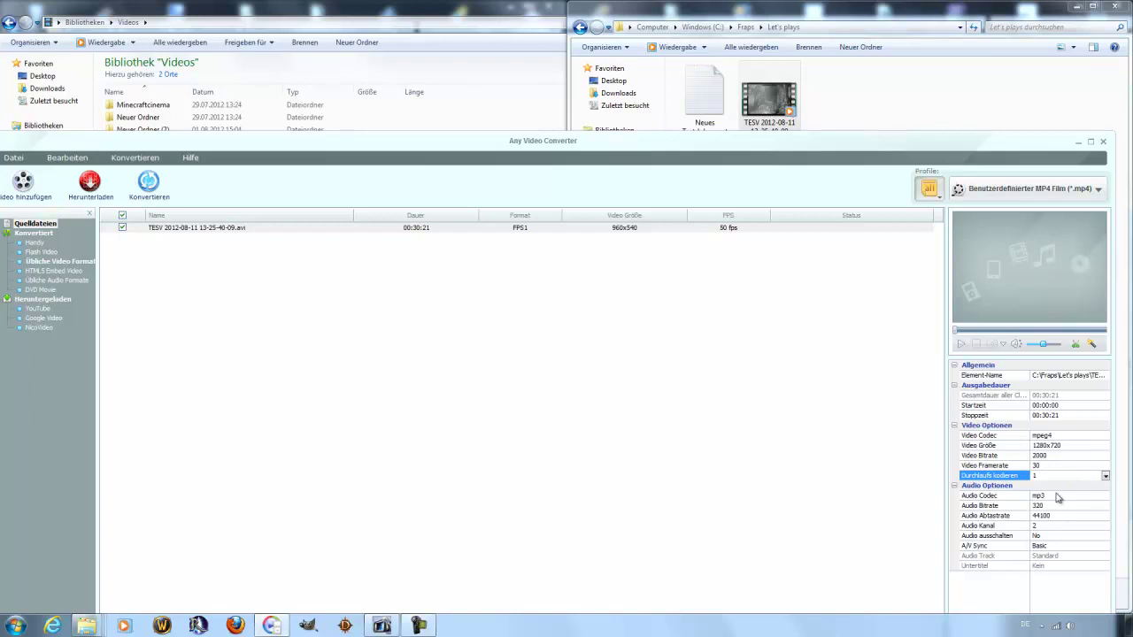
click(1059, 496)
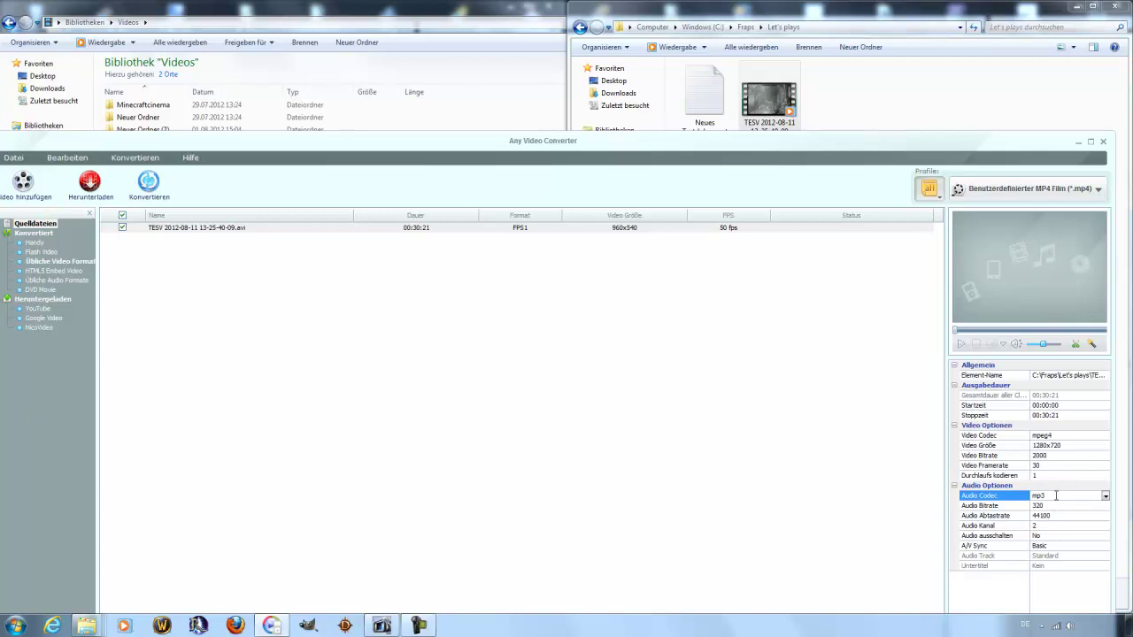
Choose 320 as the Audio Bitrate and finish editing the properties
click(1072, 506)
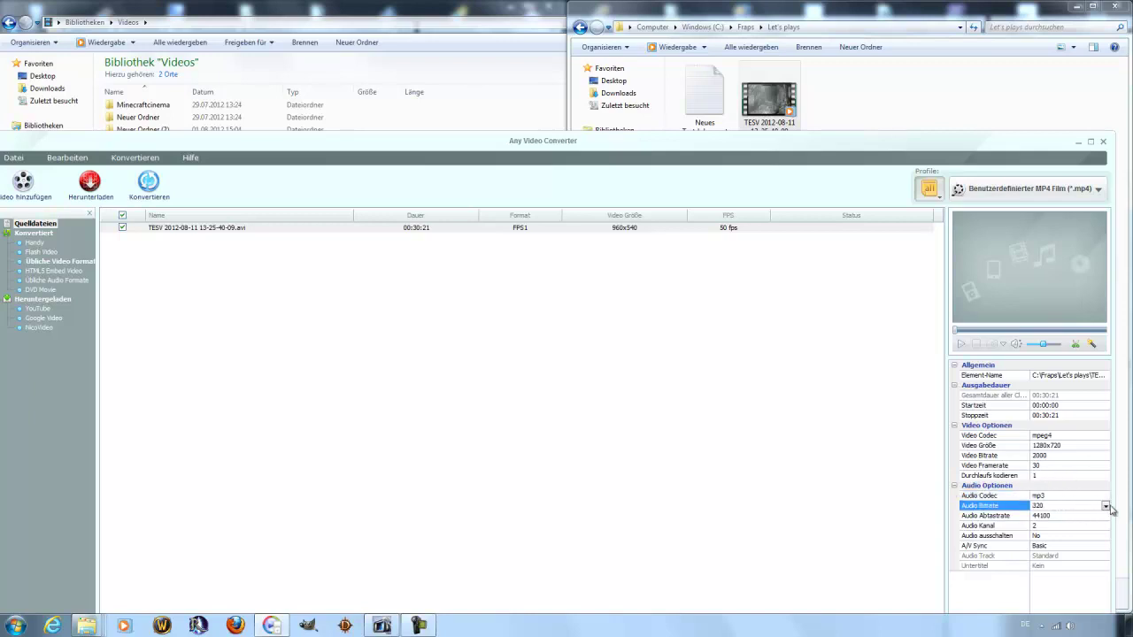
click(1106, 506)
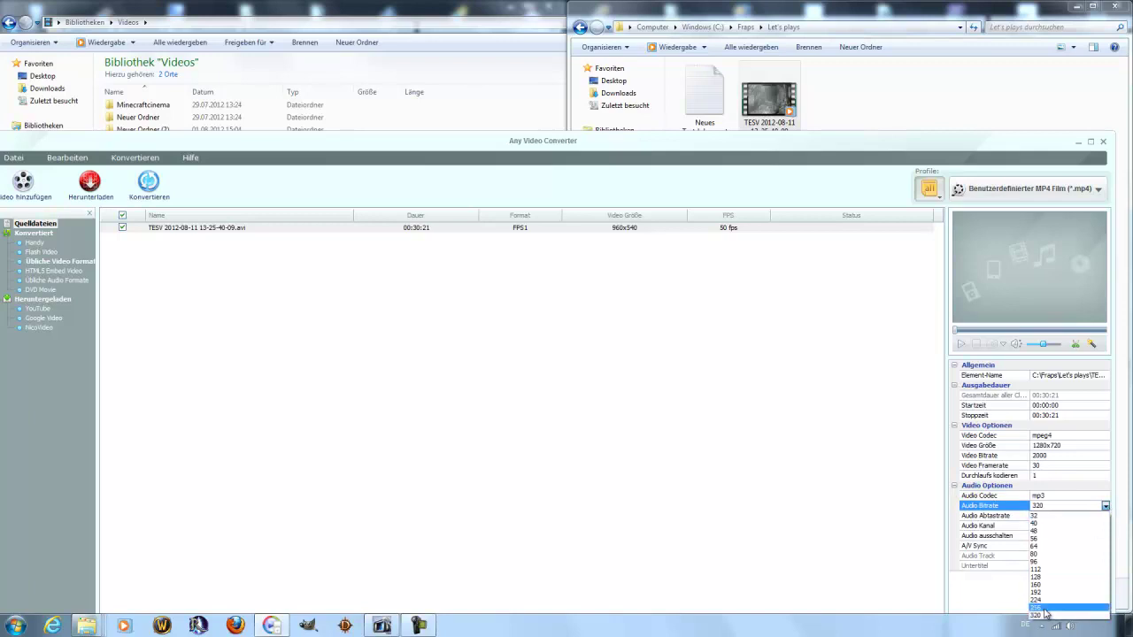
click(1045, 616)
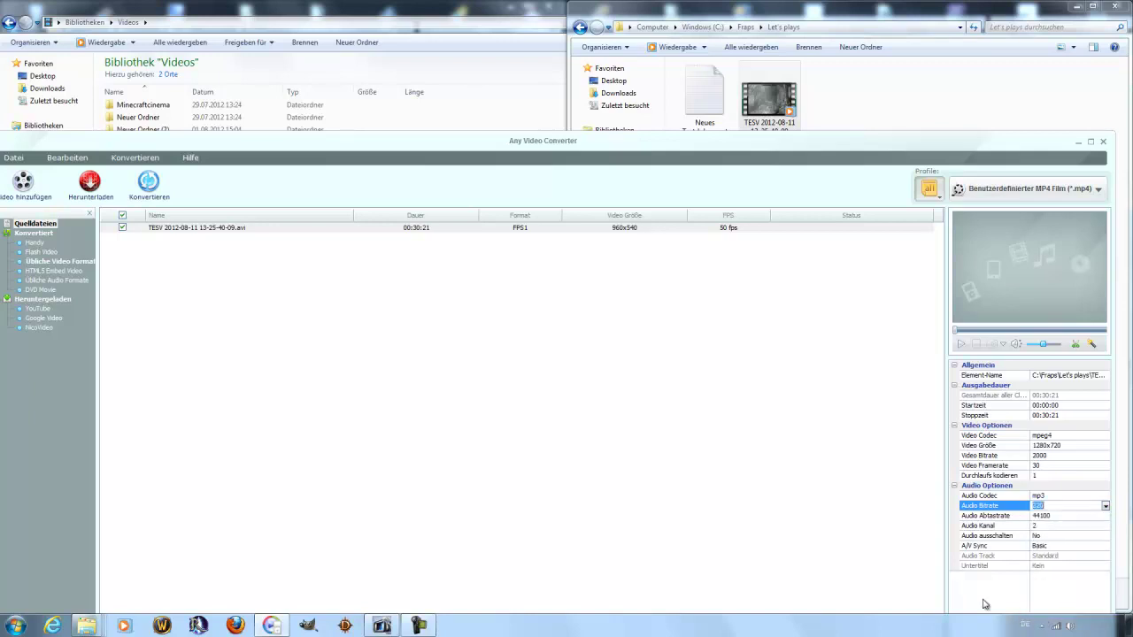
click(805, 514)
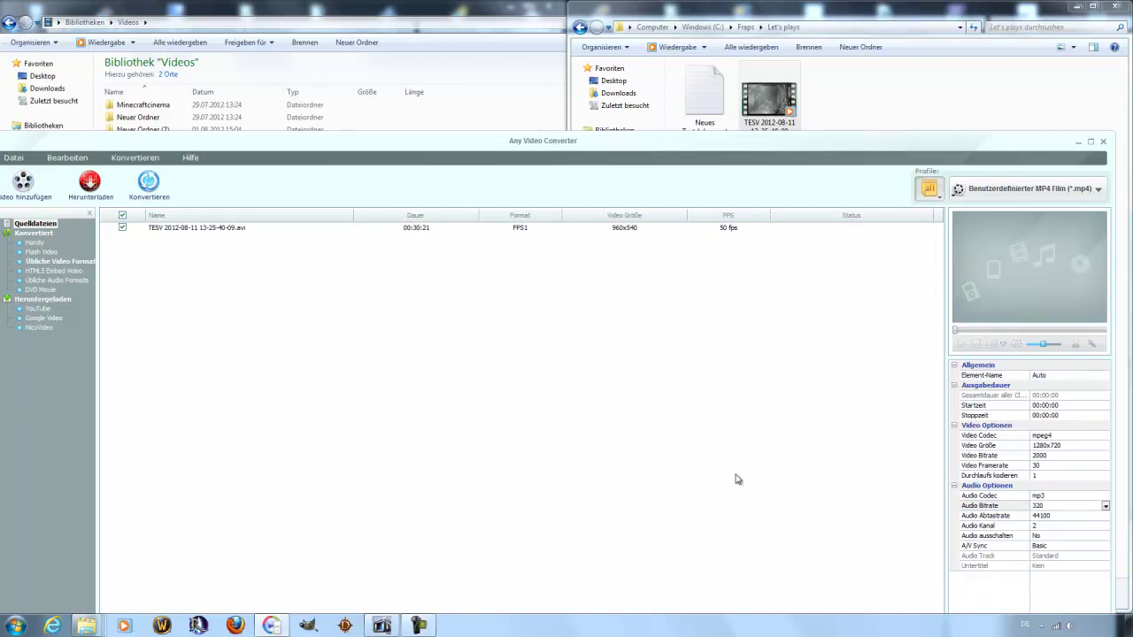
Start the TESV conversion with Konvertieren and let it run to about 2.6%
click(144, 183)
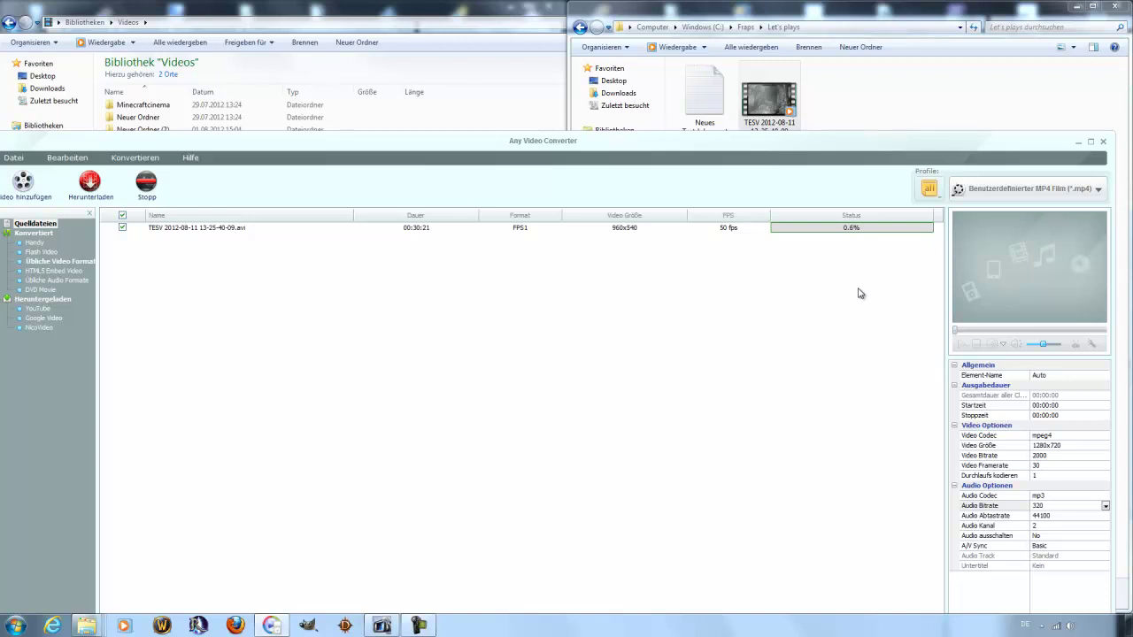
drag(748, 146, 754, 157)
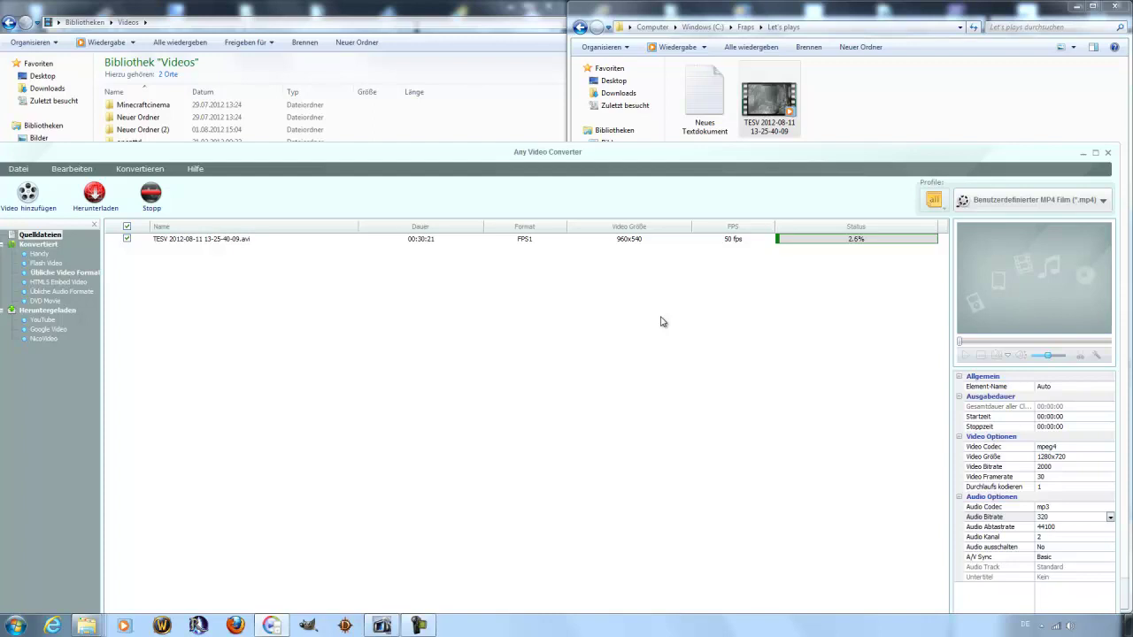
Stop the TESV conversion and confirm with Ja so it reads Abgebrochen
click(154, 198)
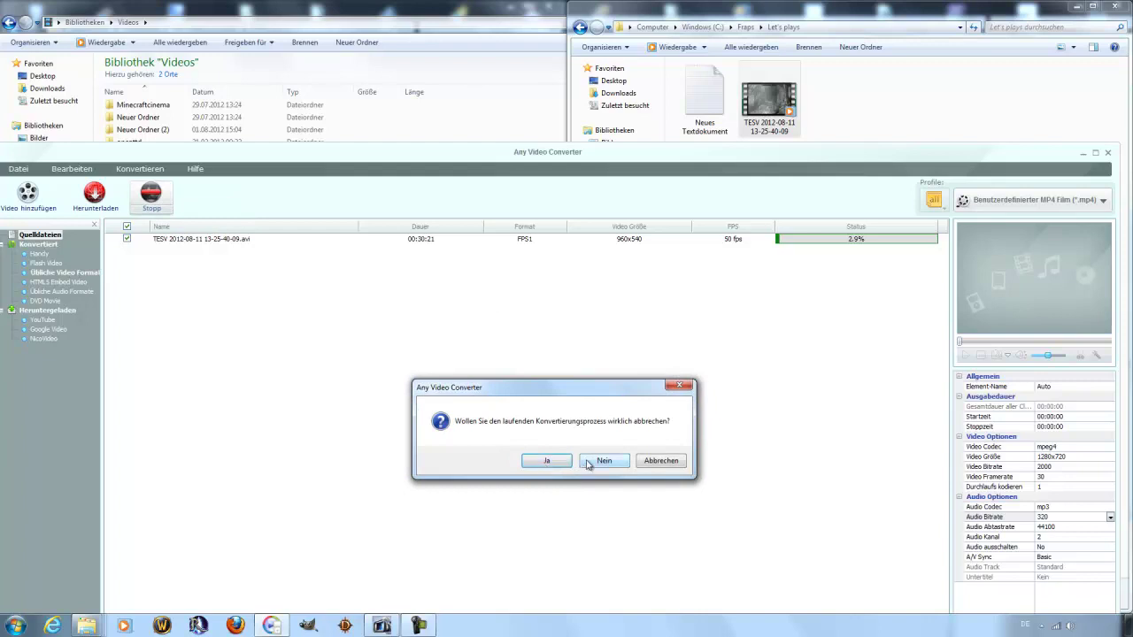
click(549, 462)
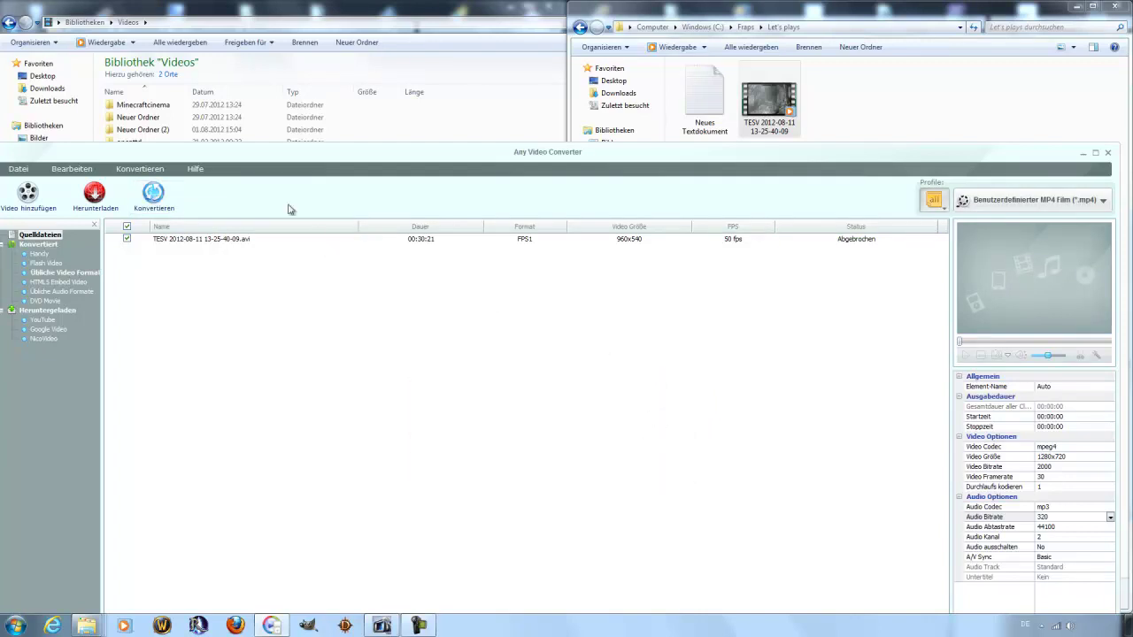
drag(252, 151, 293, 189)
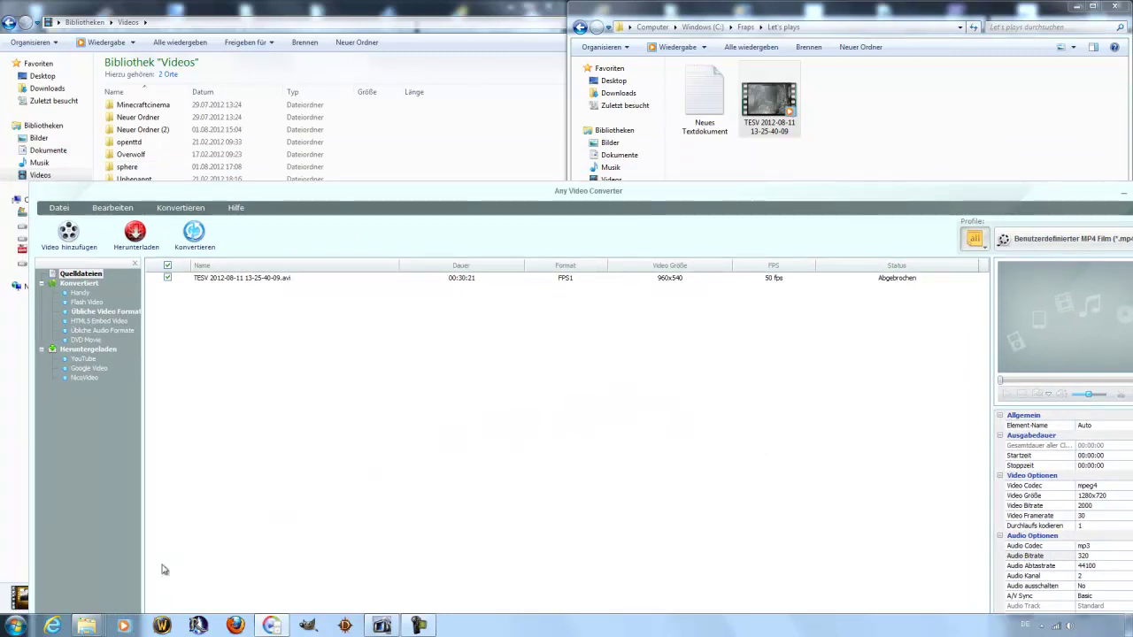
Bring the MP4 Explorer window forward and go up to Dokumente > Any Video Converter
mouse_move(86, 626)
click(266, 574)
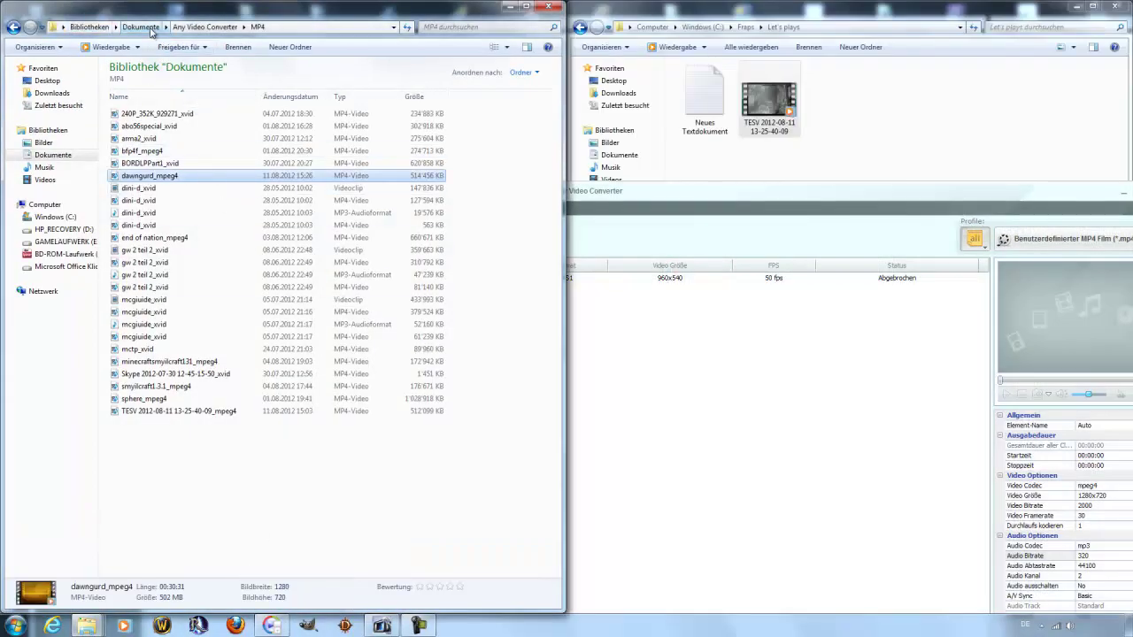
click(327, 30)
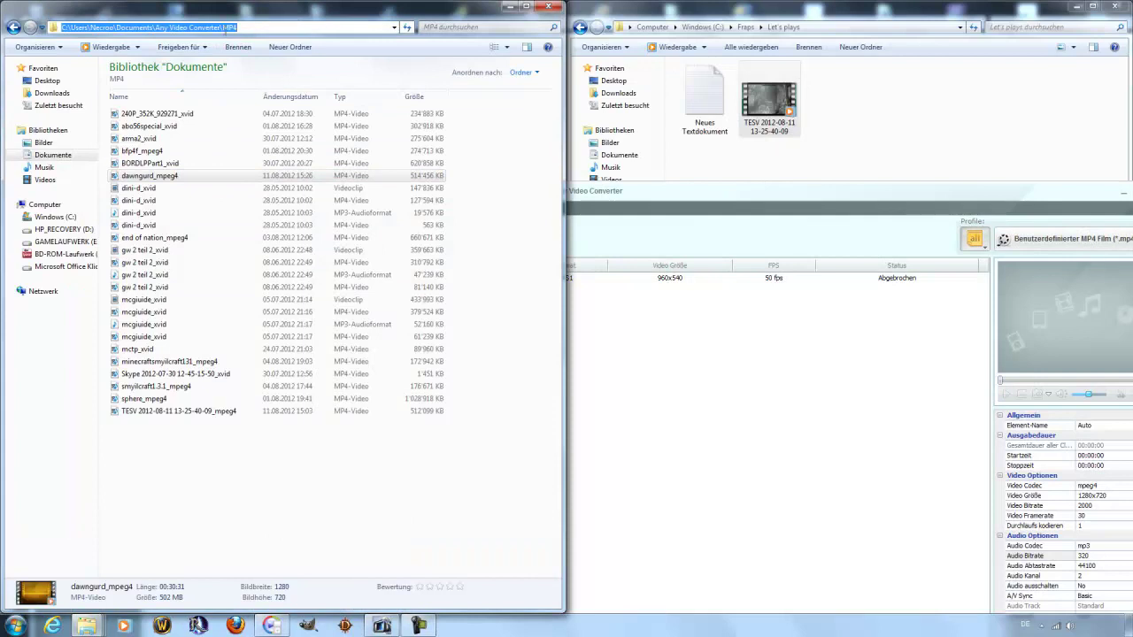
click(151, 27)
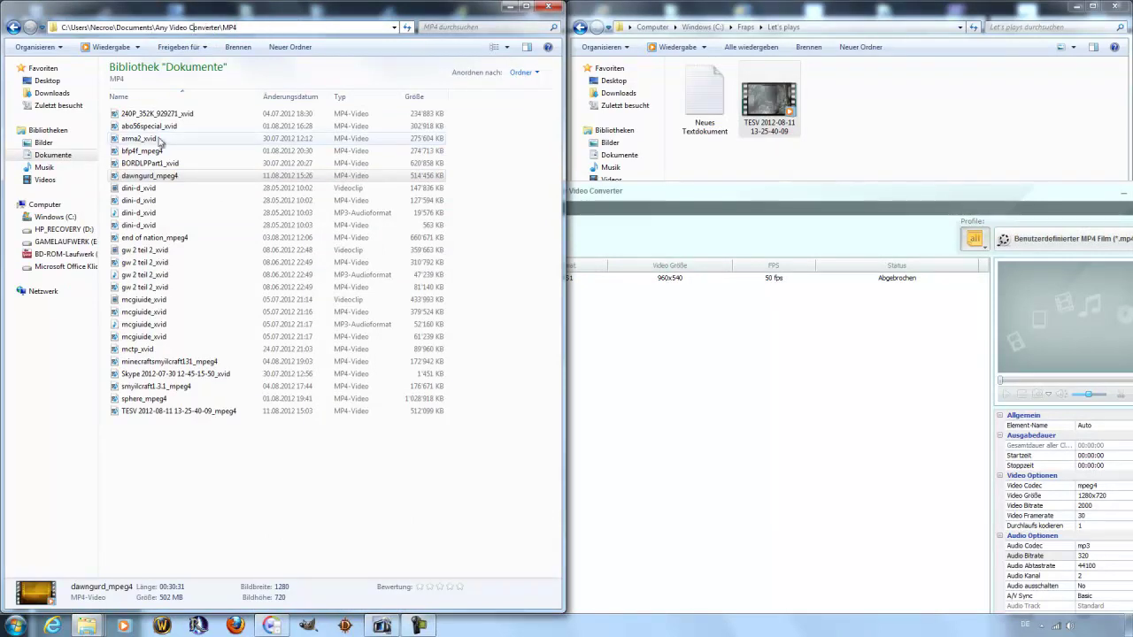
click(151, 163)
click(205, 27)
click(194, 196)
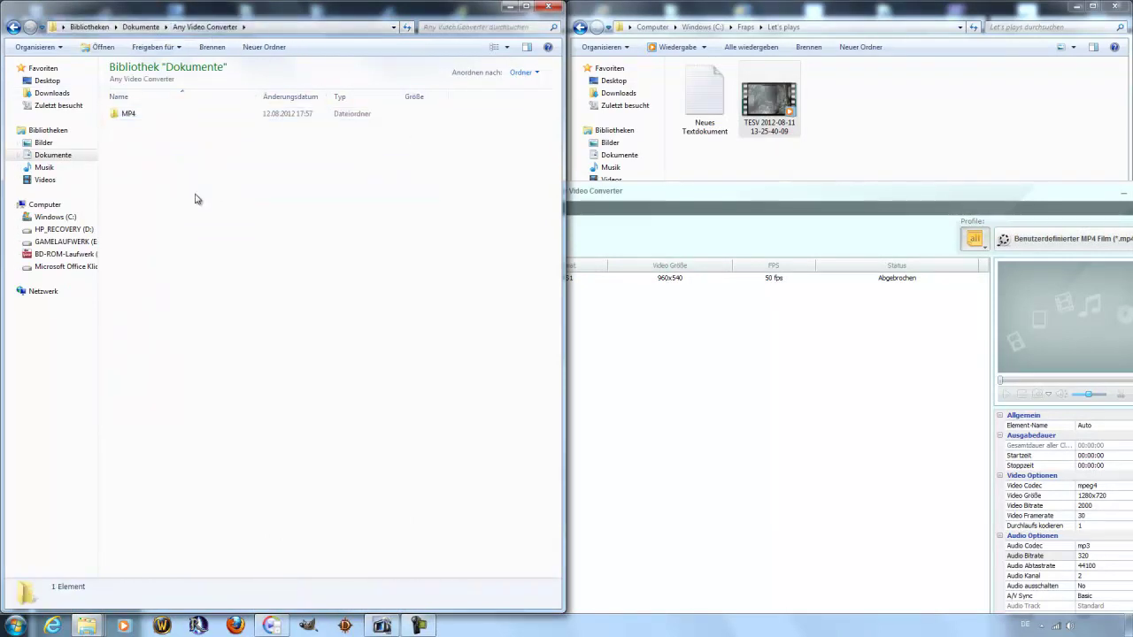